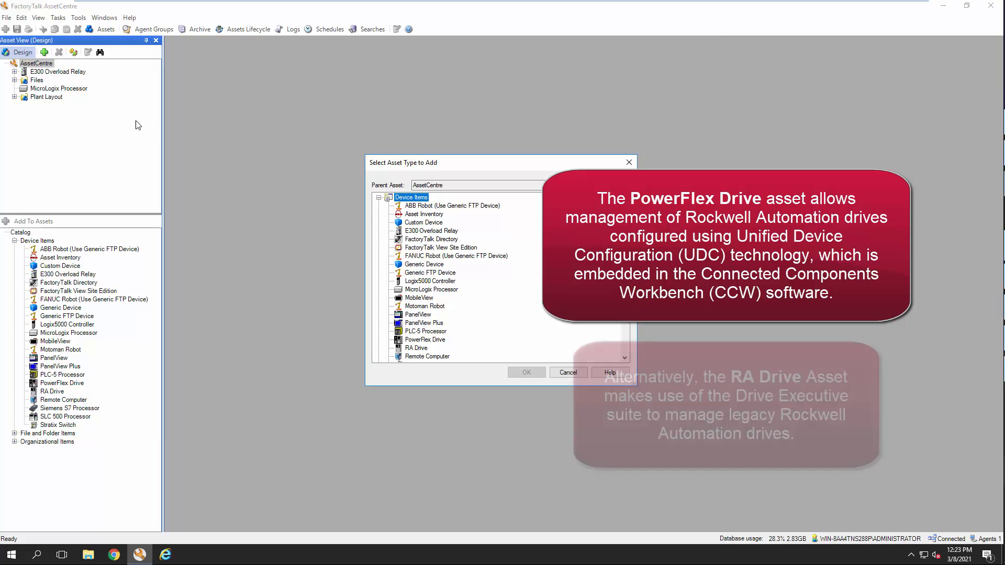
# Add a PowerFlex Drive asset to AssetCentre and set its addressing info to the PowerFlex 755 at 131.200.174.200 under AB_ETH-1
pyautogui.click(446, 340)
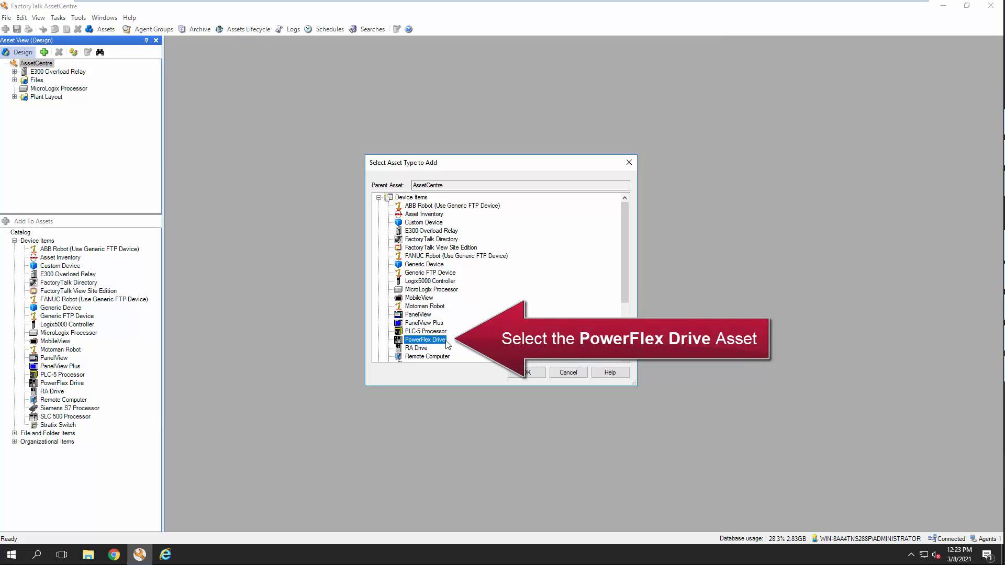
pyautogui.click(512, 375)
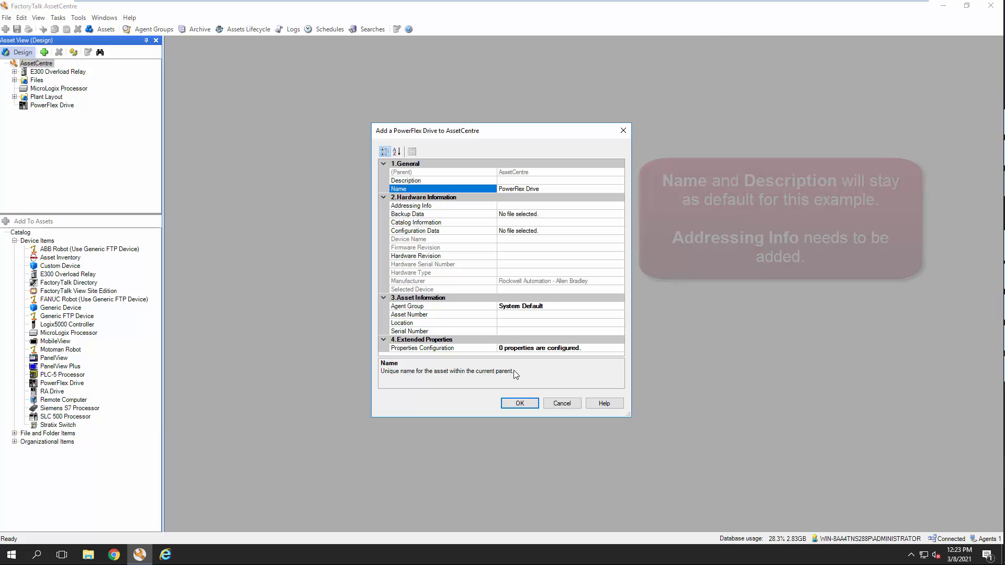
pyautogui.click(615, 207)
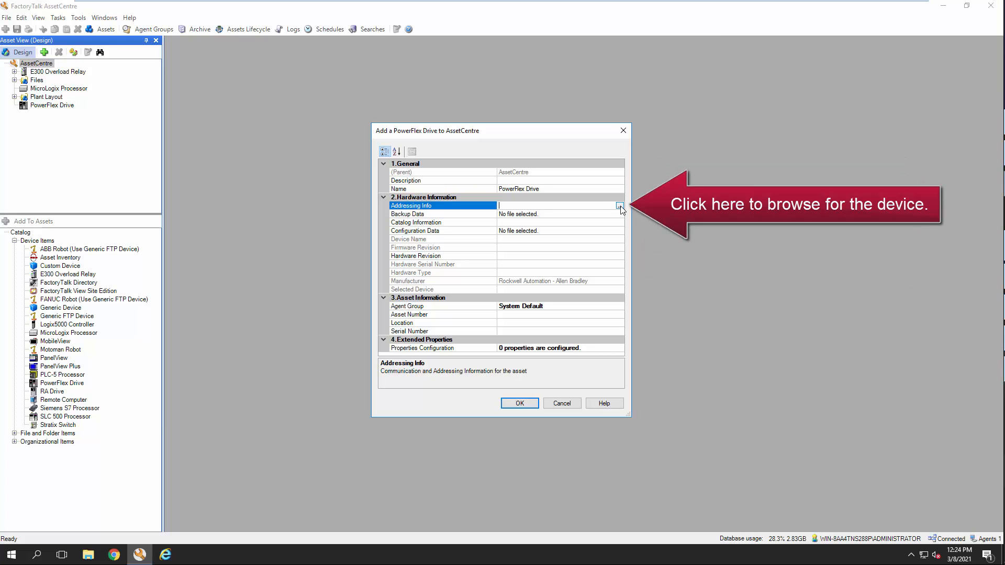
pyautogui.click(620, 205)
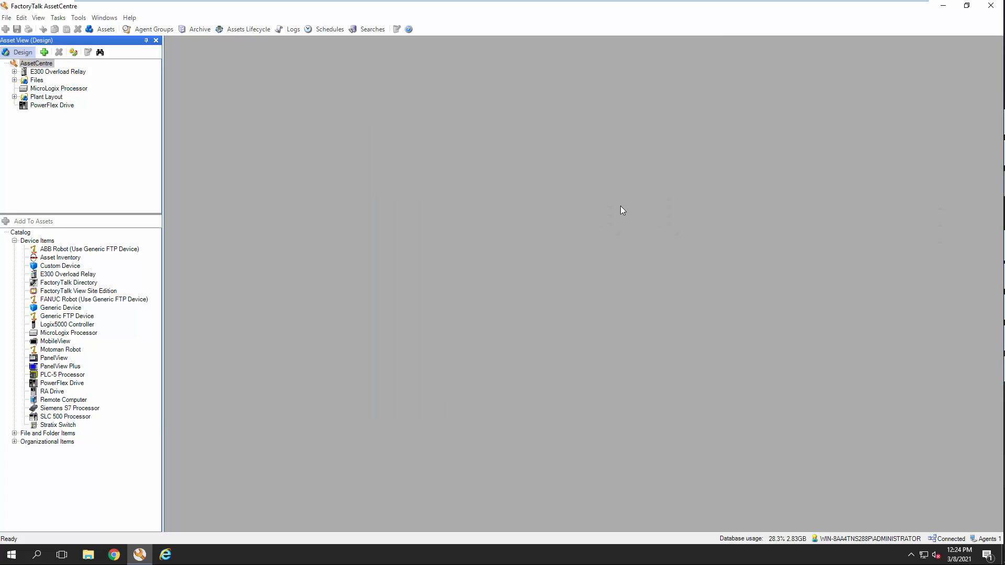
pyautogui.doubleClick(435, 204)
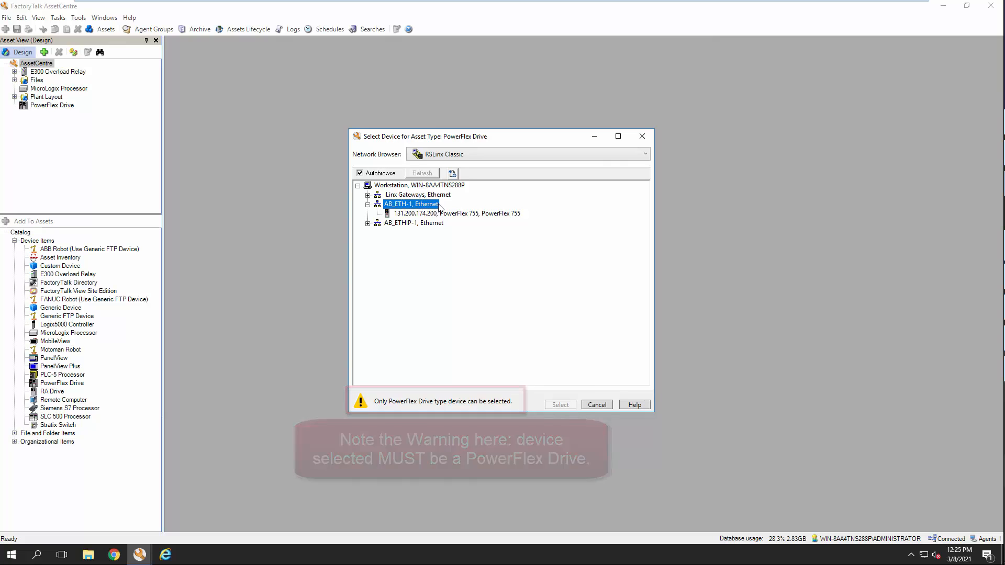
pyautogui.click(527, 214)
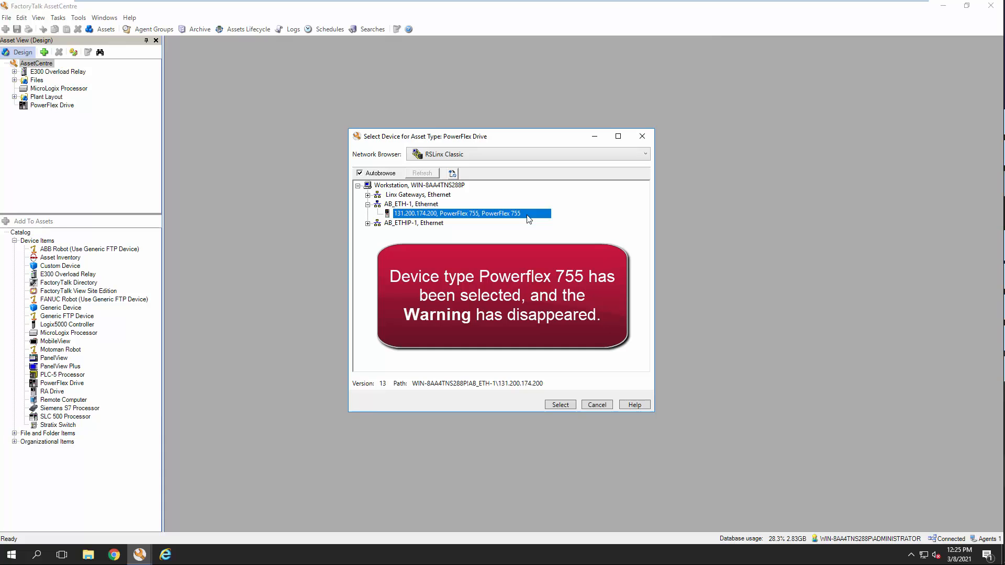
pyautogui.click(573, 404)
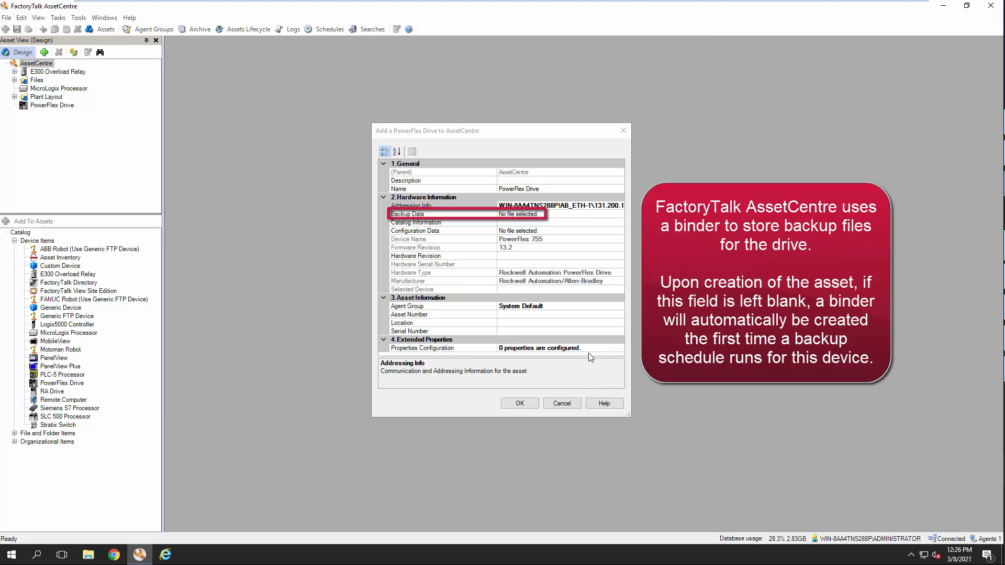
# For the drive's configuration data, add a binder named PF Project with Documents\CCW\PowerFlex755 as its source folder
pyautogui.click(608, 232)
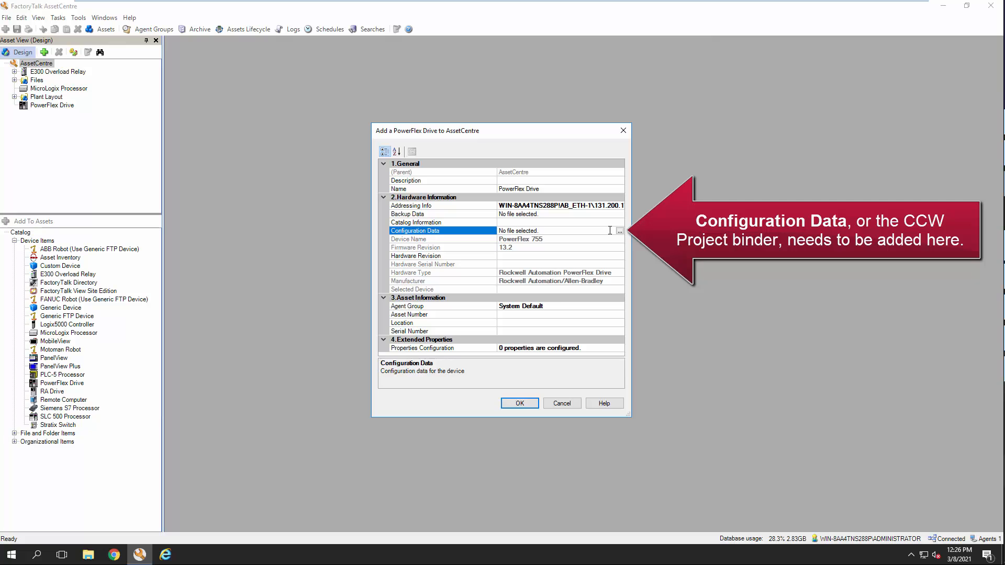
pyautogui.click(620, 231)
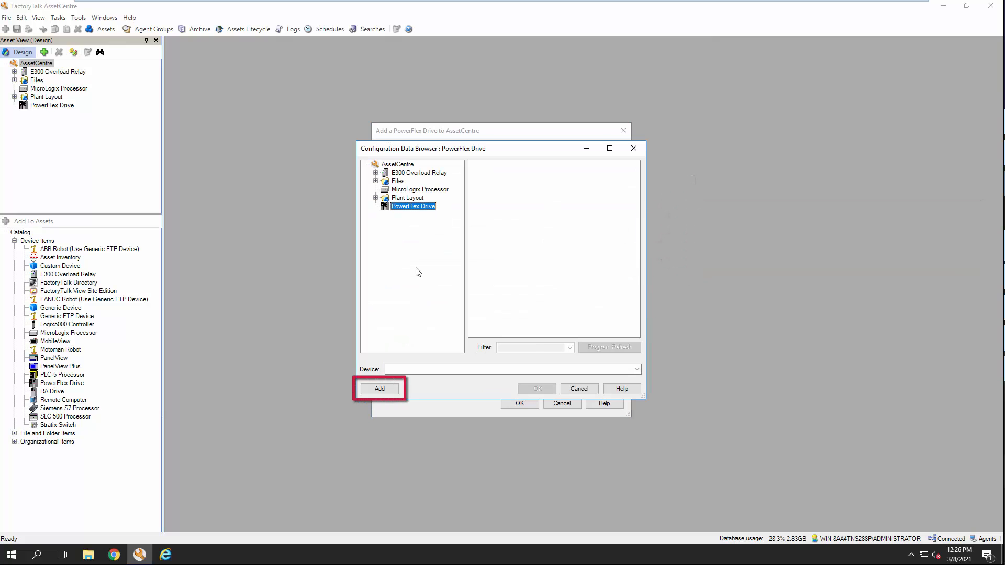
pyautogui.click(396, 394)
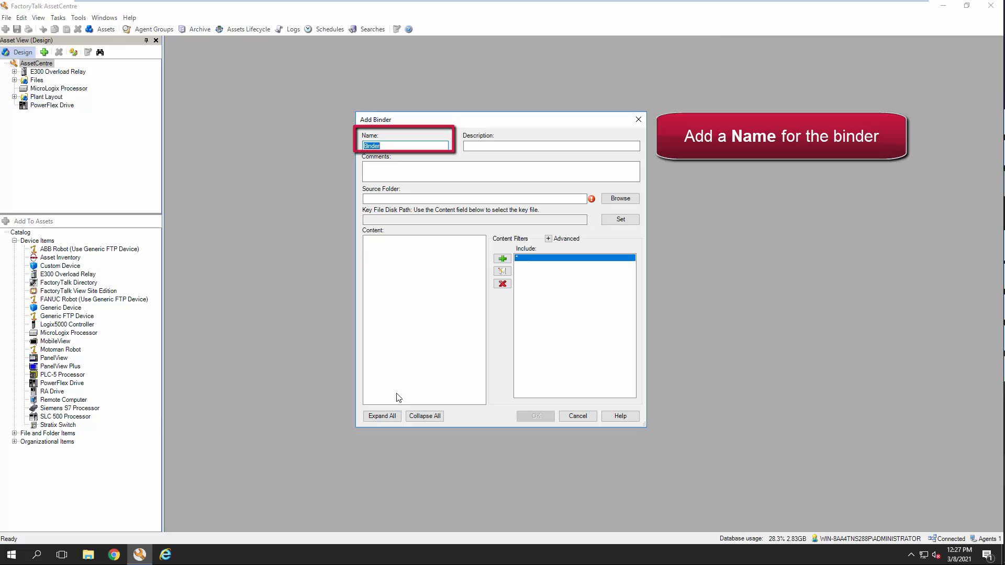
pyautogui.write('PF Project')
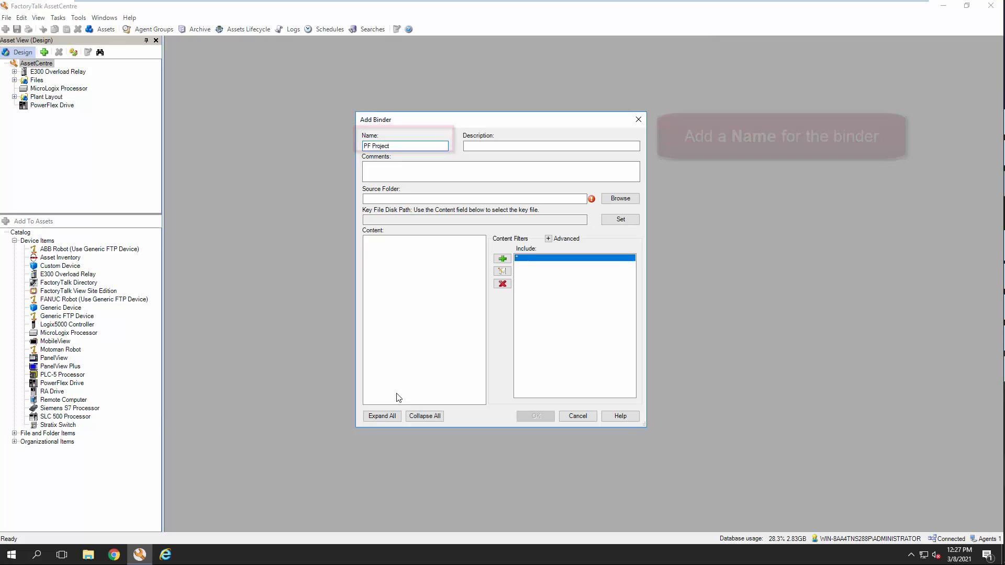
pyautogui.moveTo(592, 203)
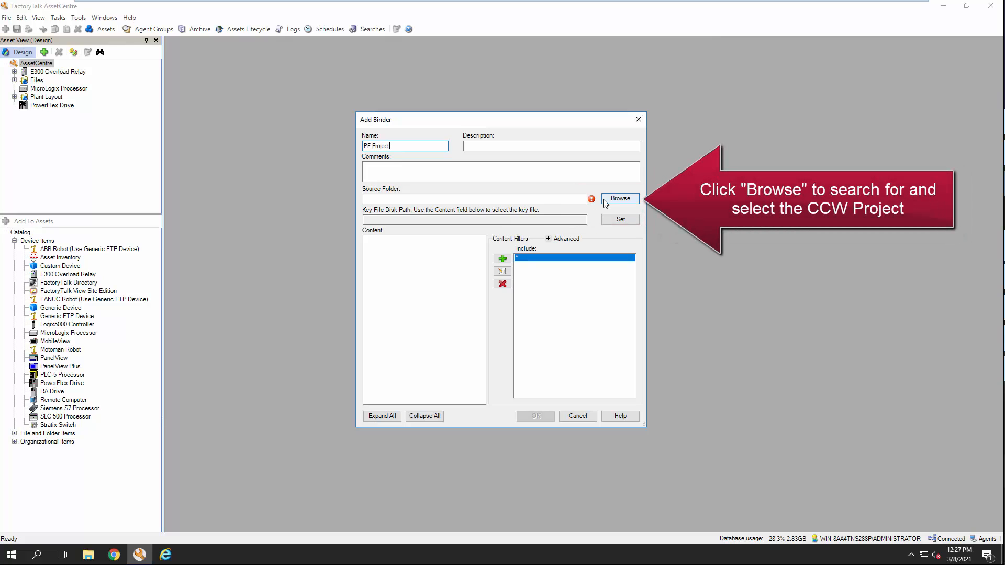
pyautogui.click(605, 203)
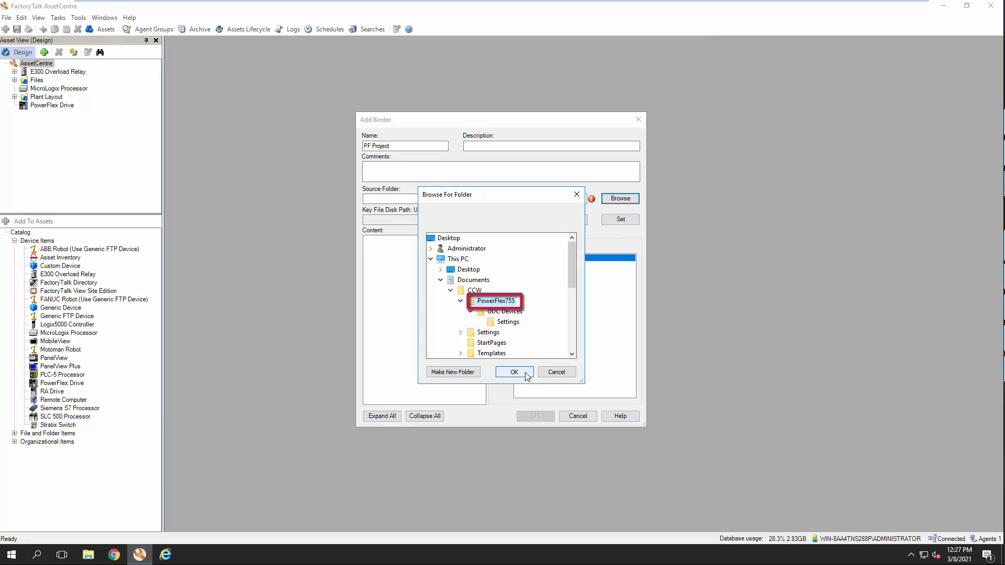
pyautogui.click(525, 375)
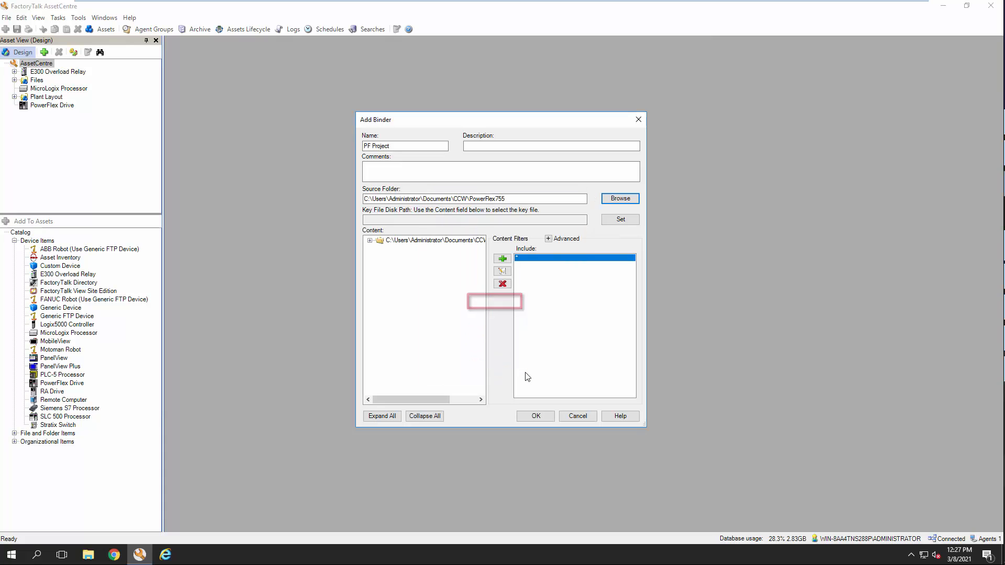
pyautogui.click(539, 417)
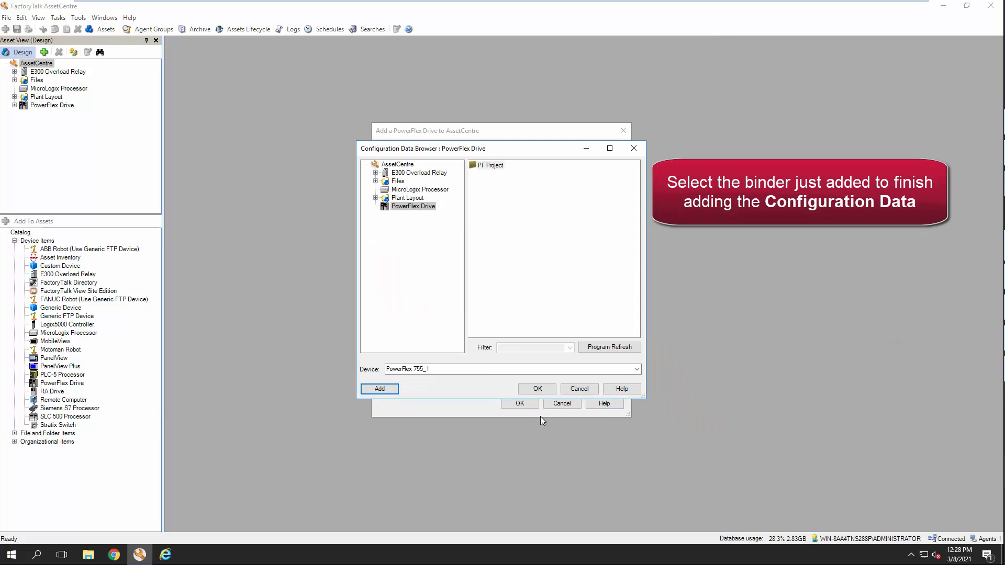
# Assign the PF Project binder as the drive's configuration data and finish adding the PowerFlex Drive asset
pyautogui.click(487, 167)
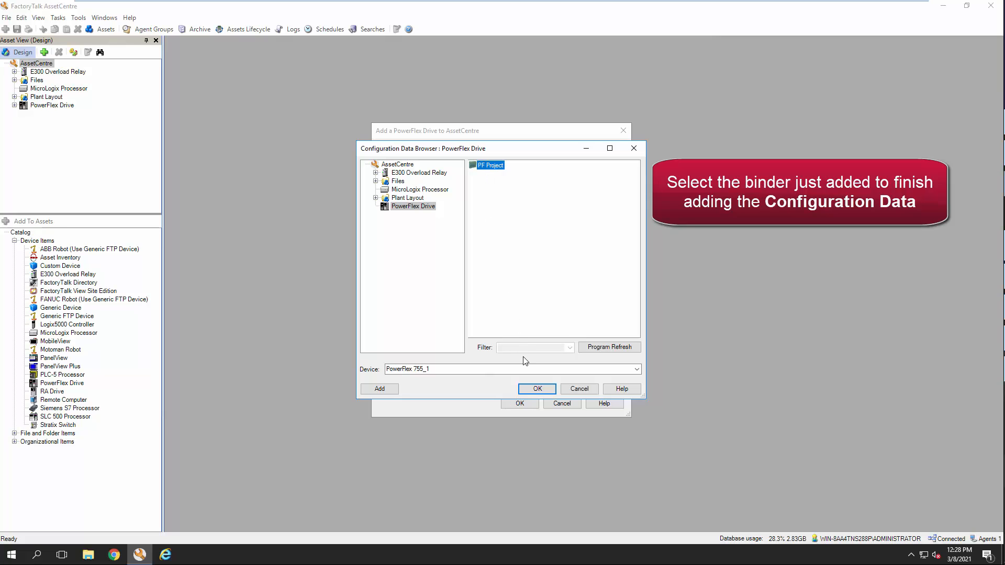
pyautogui.click(527, 391)
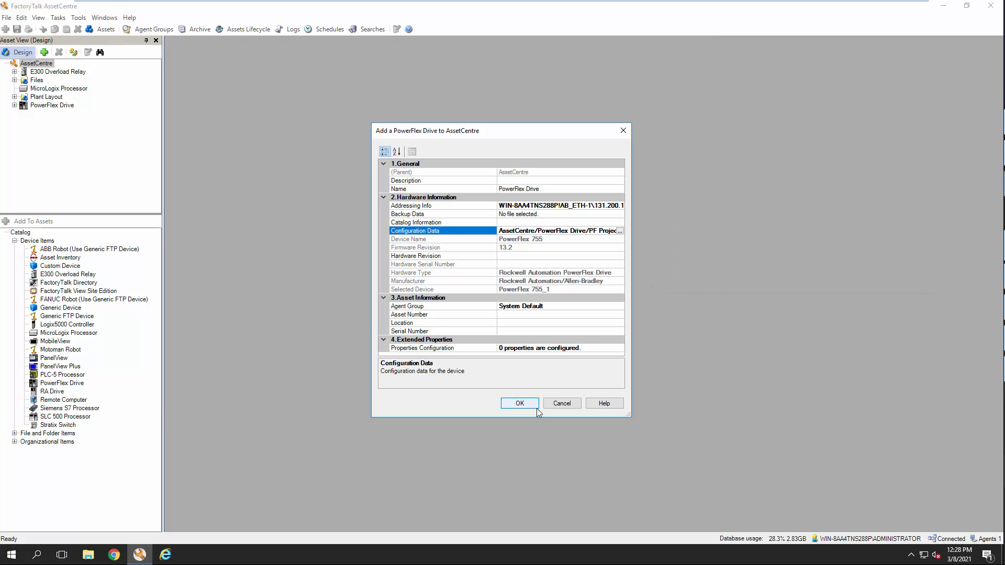
pyautogui.click(535, 406)
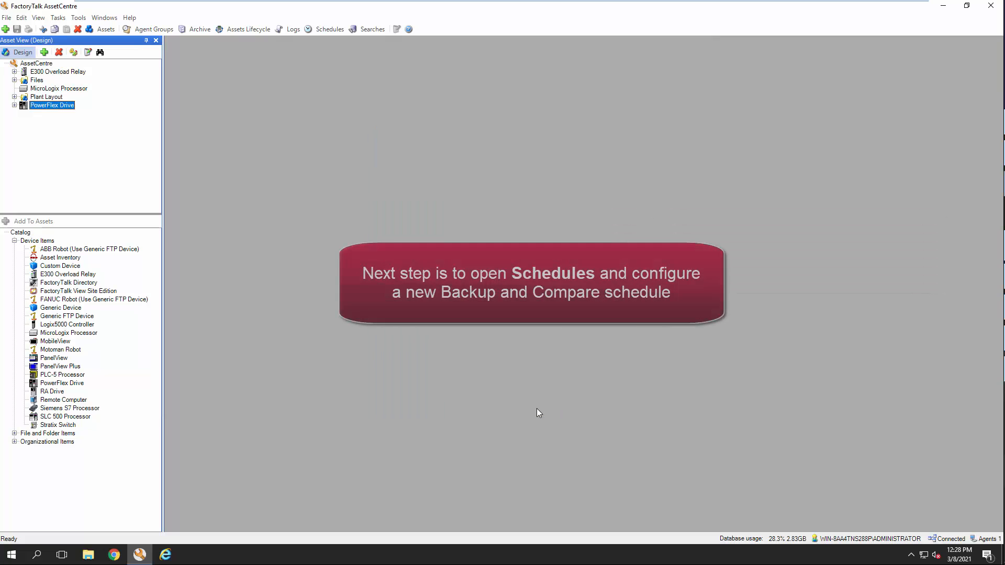
# Create a Disaster Recovery - Backup and Compare schedule named PF Test Schedule, accepting the default daily timing
pyautogui.click(337, 30)
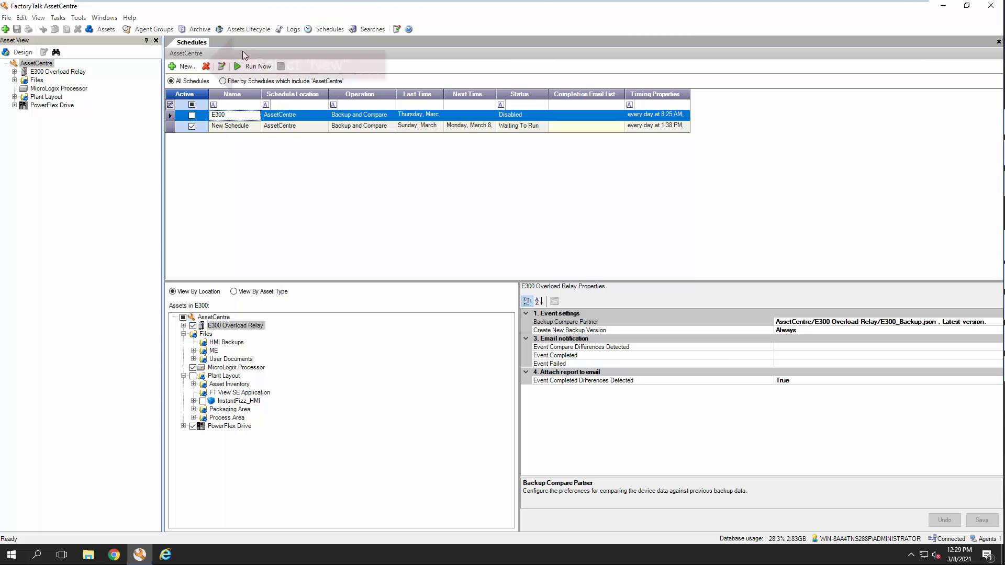
pyautogui.click(189, 67)
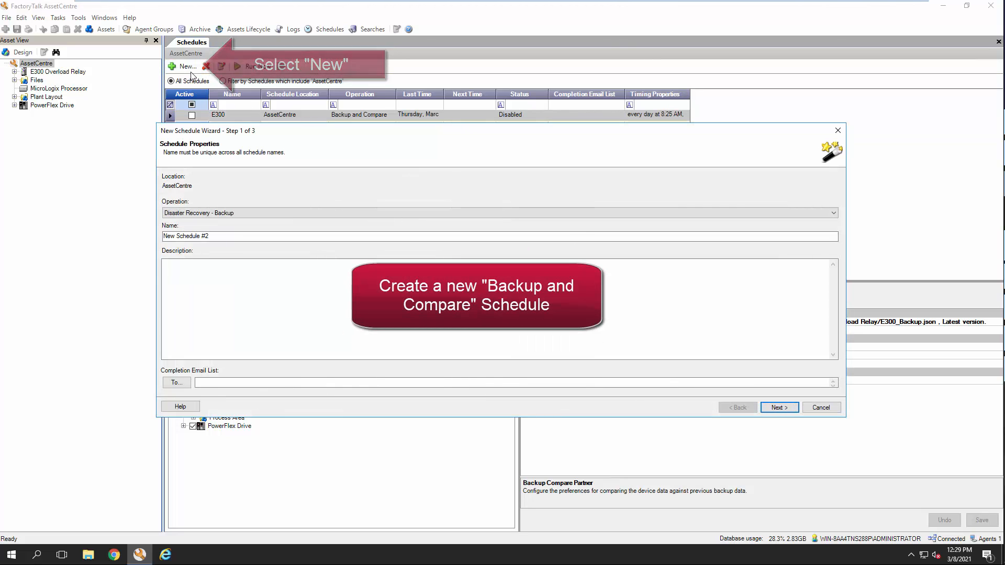
pyautogui.click(232, 213)
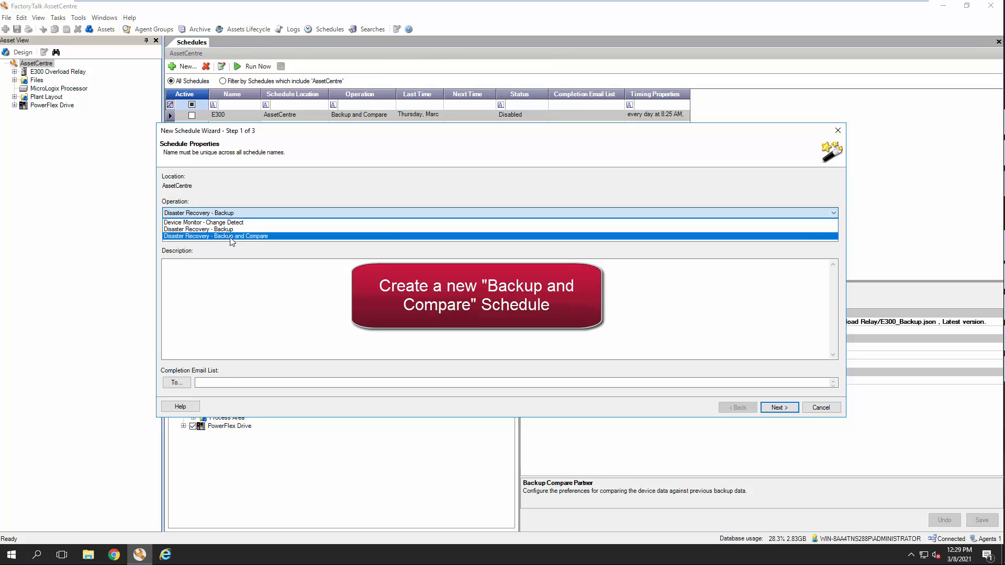
pyautogui.click(231, 237)
pyautogui.moveTo(208, 236); pyautogui.dragTo(155, 232)
pyautogui.write('PF Test Schedule')
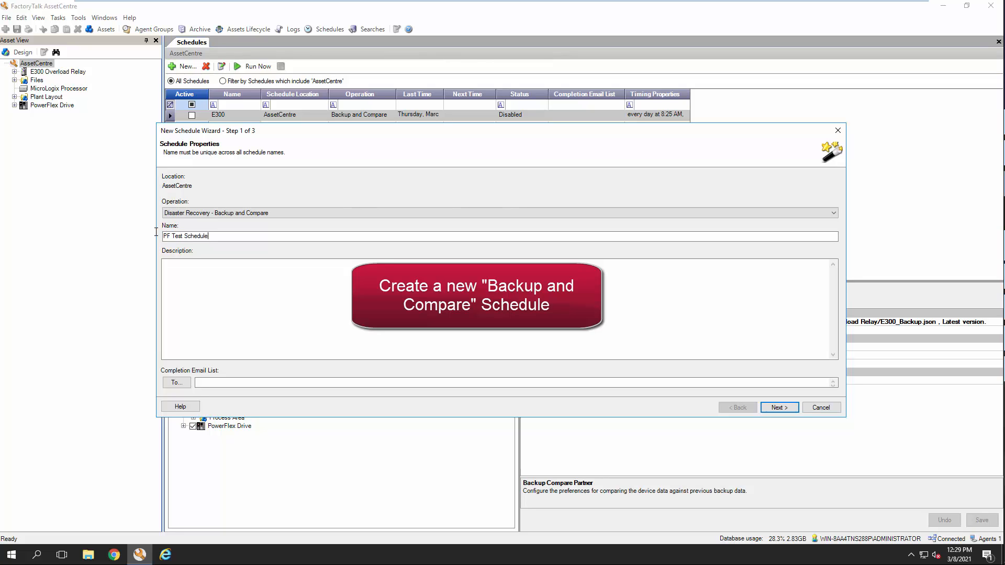
pyautogui.click(764, 408)
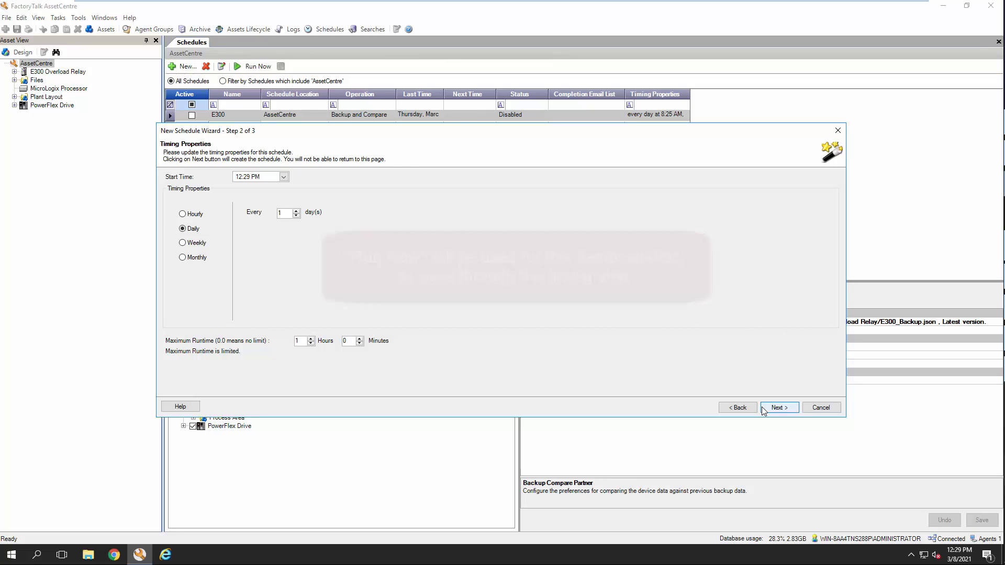
pyautogui.click(764, 408)
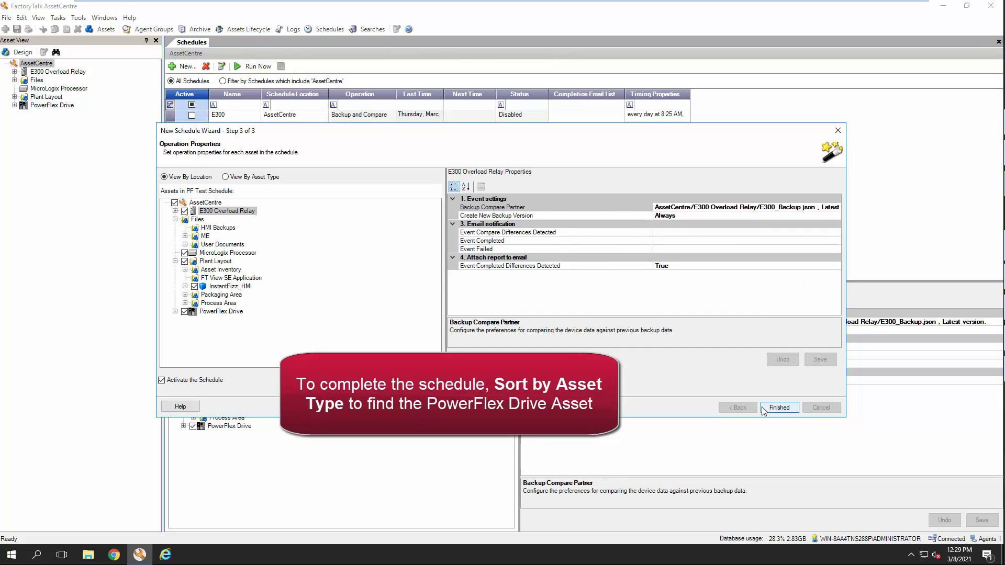
# View the schedule's assets by asset type, exclude all of them, and include only PowerFlex Drive
pyautogui.click(275, 179)
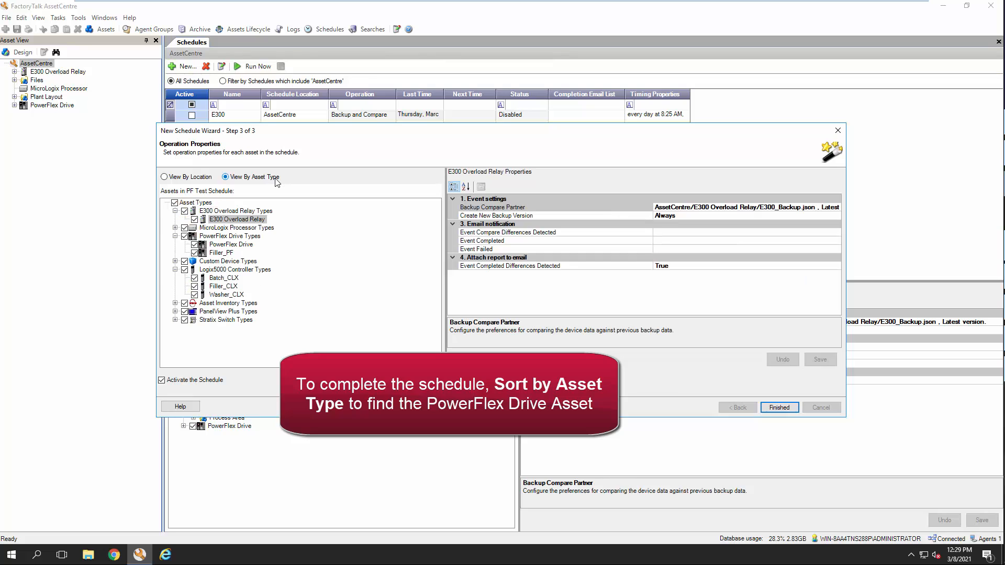
pyautogui.click(175, 203)
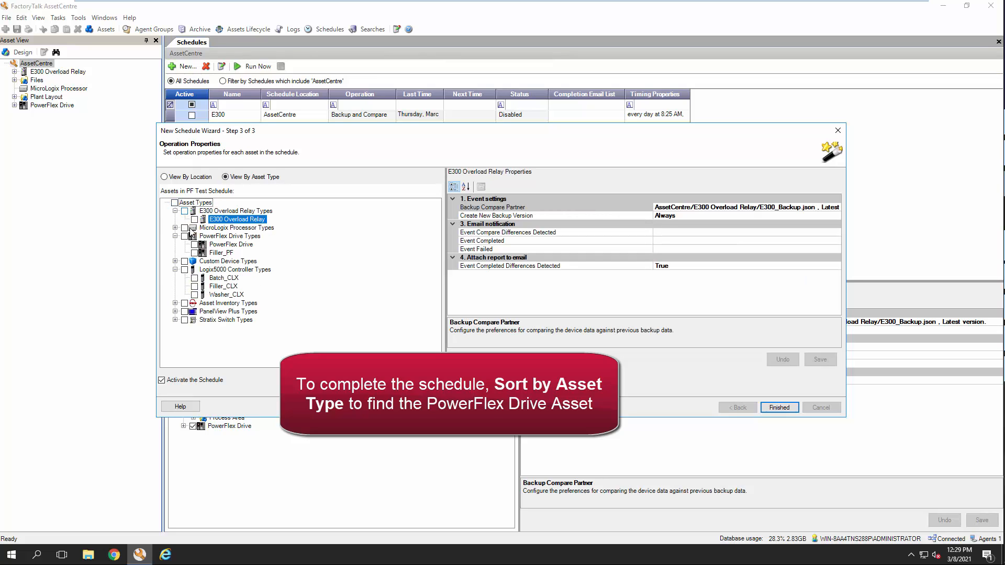
pyautogui.click(194, 244)
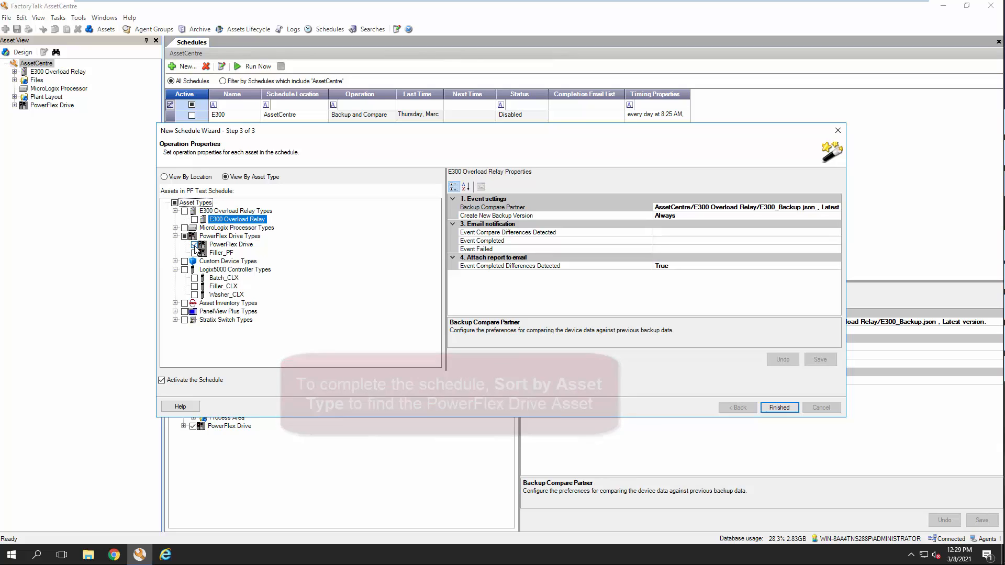
pyautogui.click(231, 245)
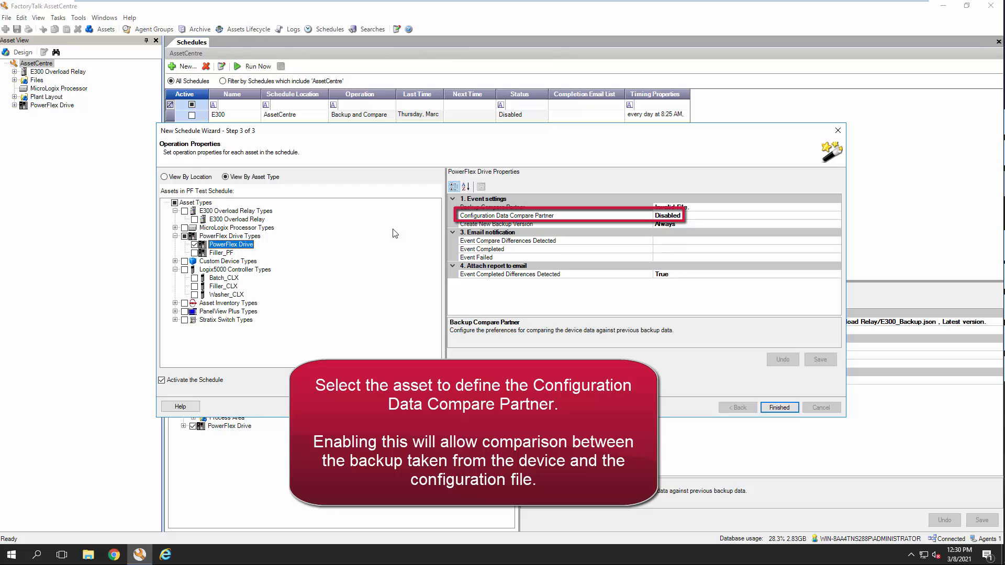
pyautogui.click(690, 216)
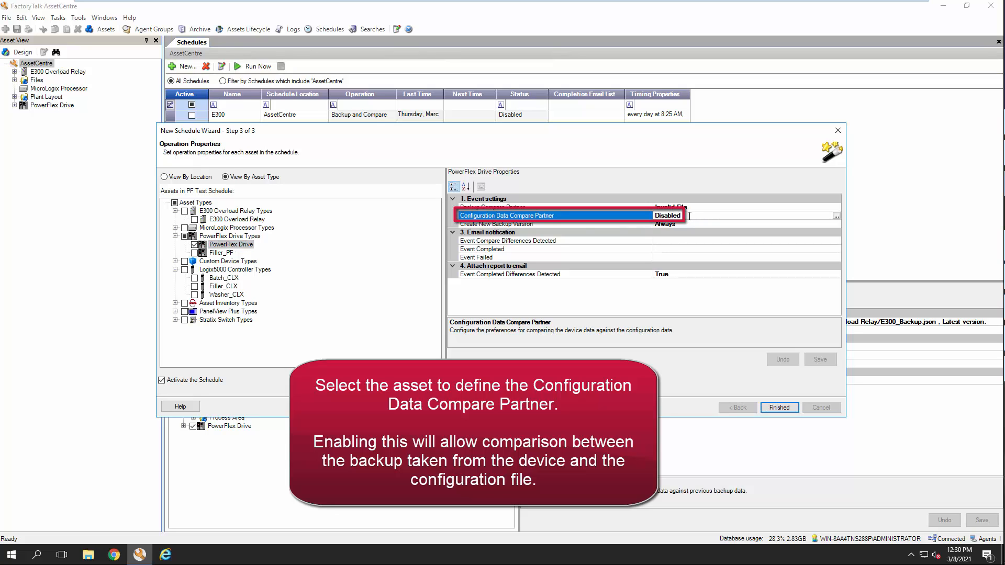
pyautogui.click(836, 216)
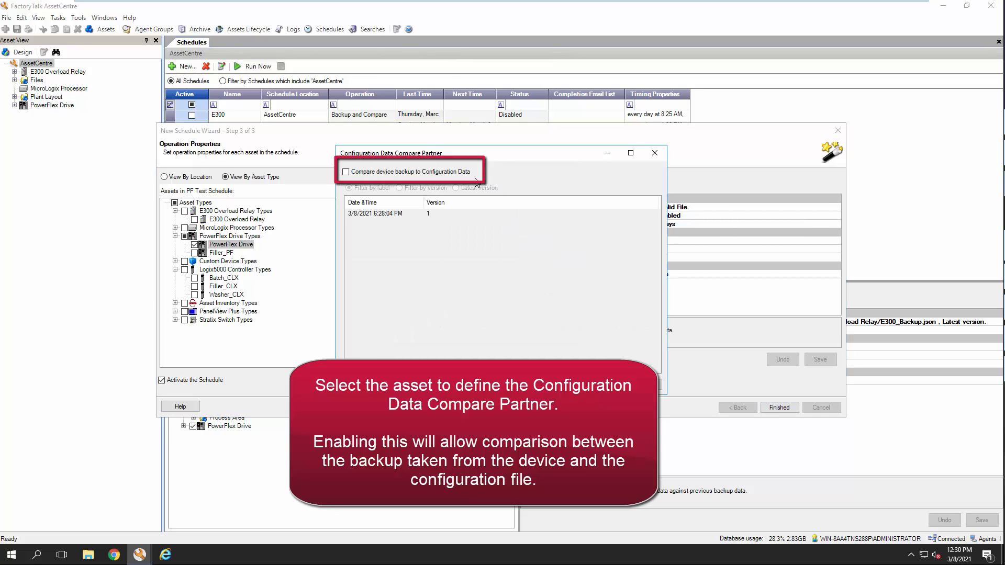
pyautogui.click(458, 174)
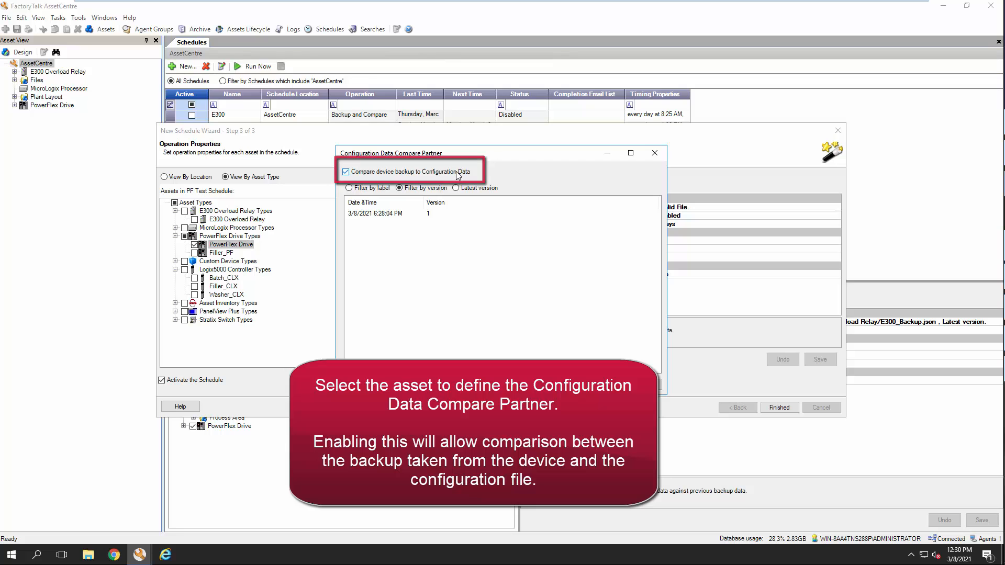
pyautogui.click(492, 192)
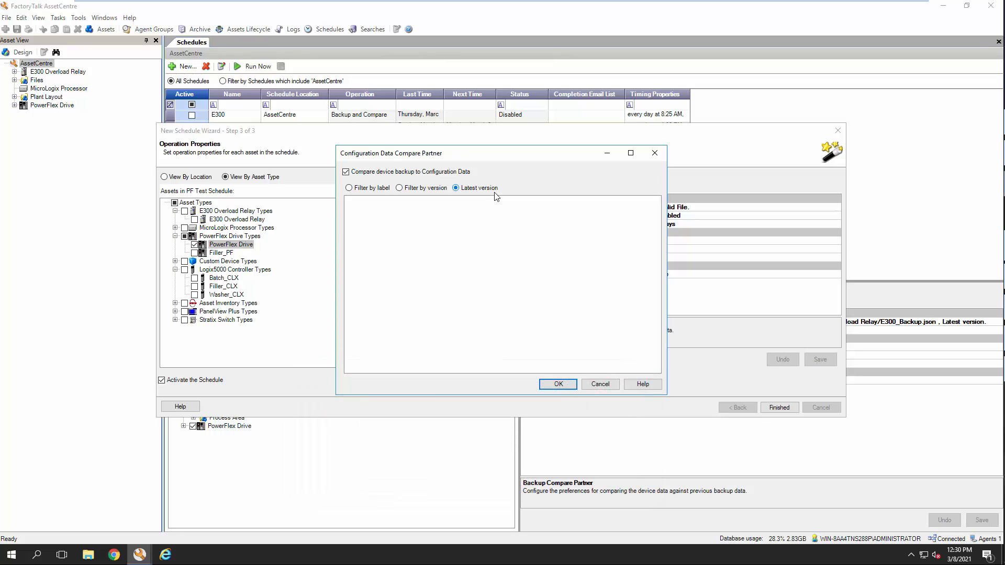
pyautogui.click(573, 387)
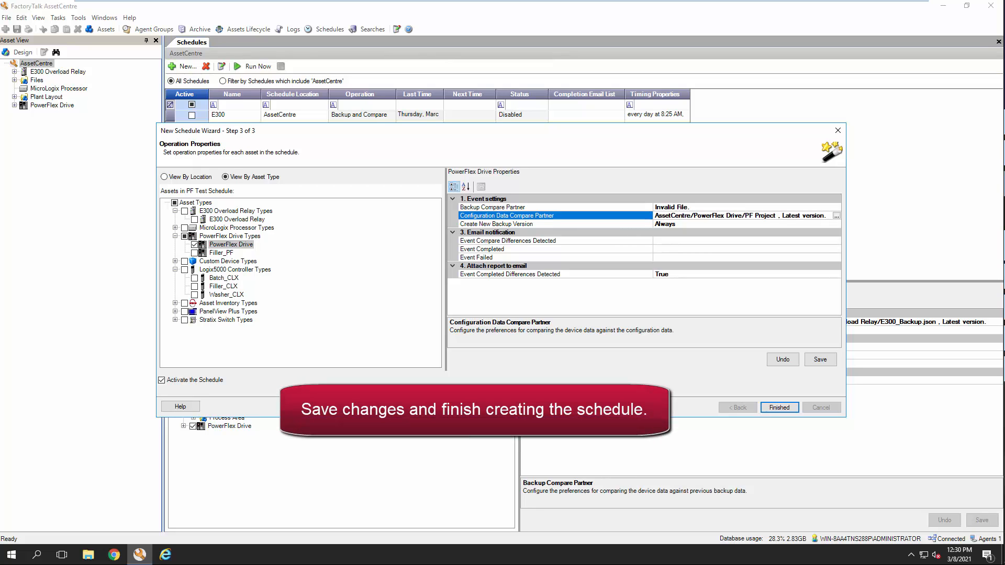
pyautogui.click(834, 364)
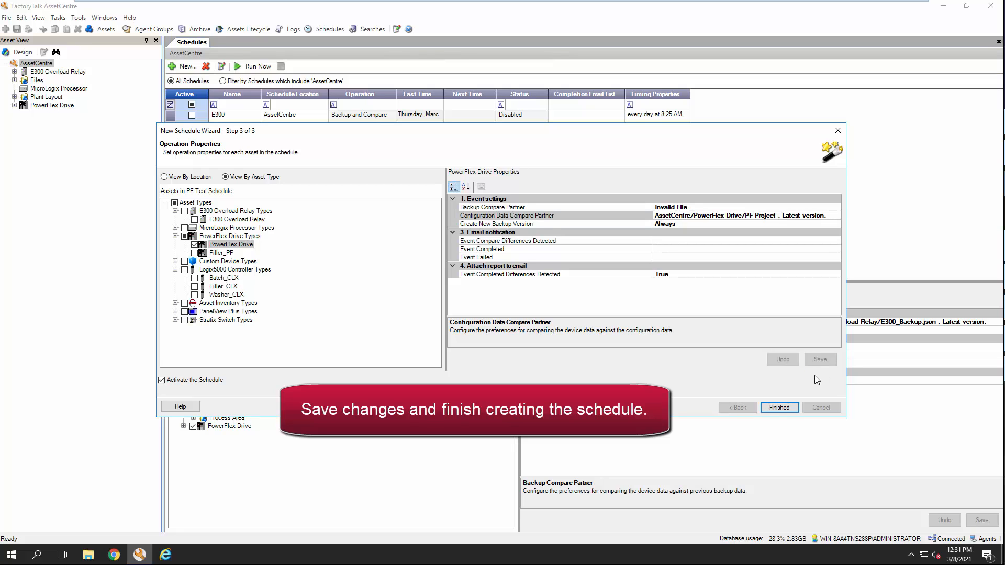
pyautogui.click(780, 408)
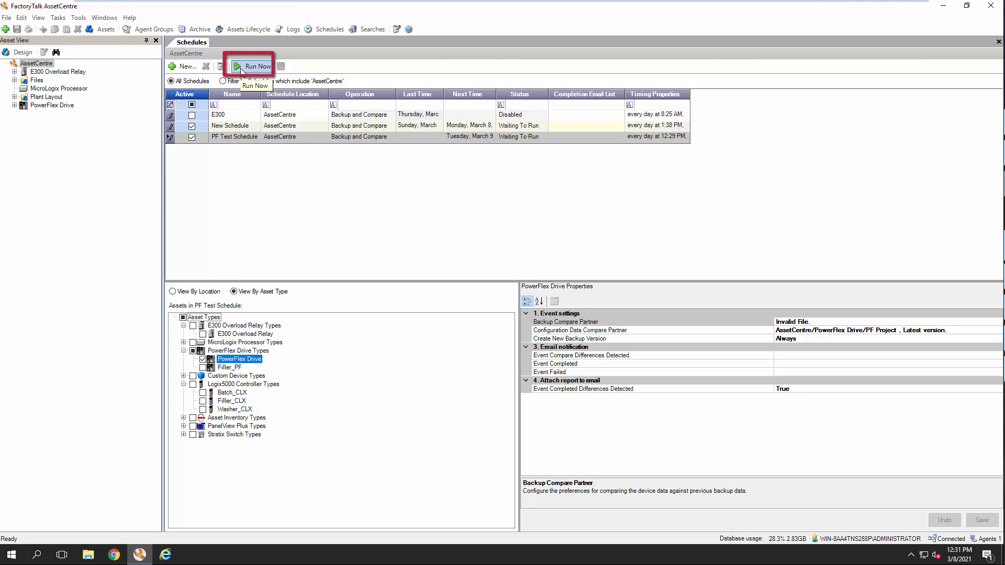
# Run PF Test Schedule immediately and view the archive history of the PowerFlex Drive_Backup binder, widening its User column
pyautogui.click(241, 68)
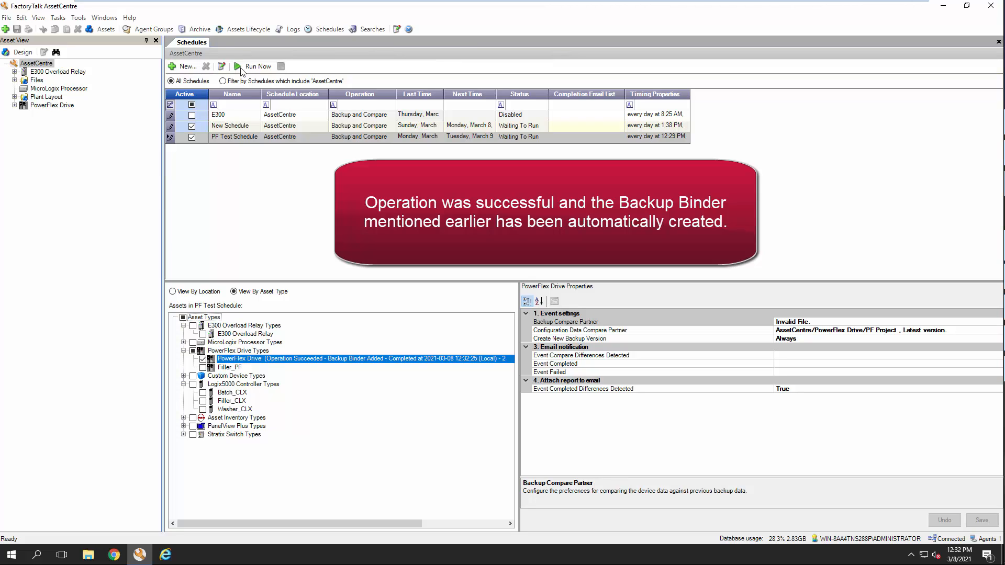
pyautogui.click(15, 105)
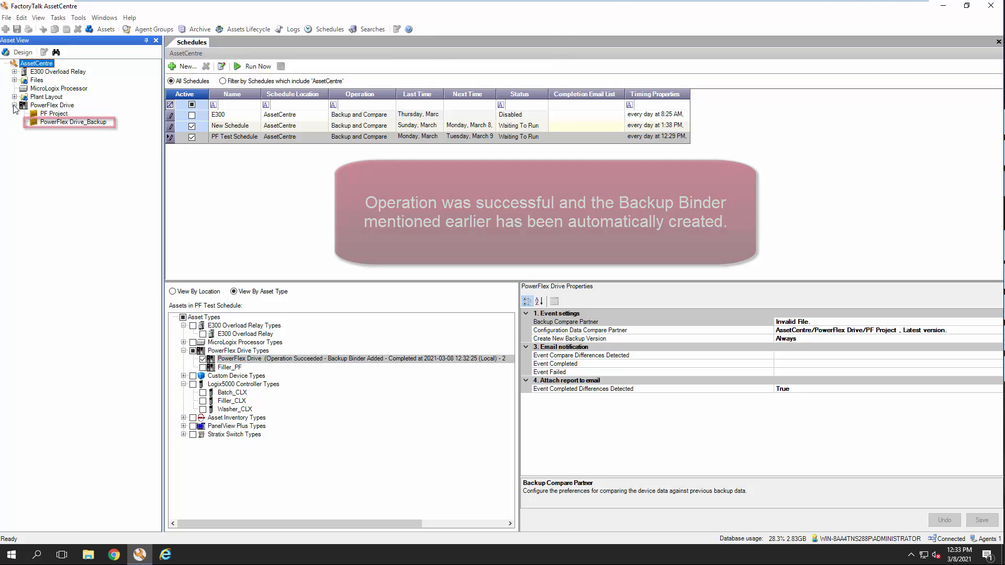
pyautogui.click(42, 123)
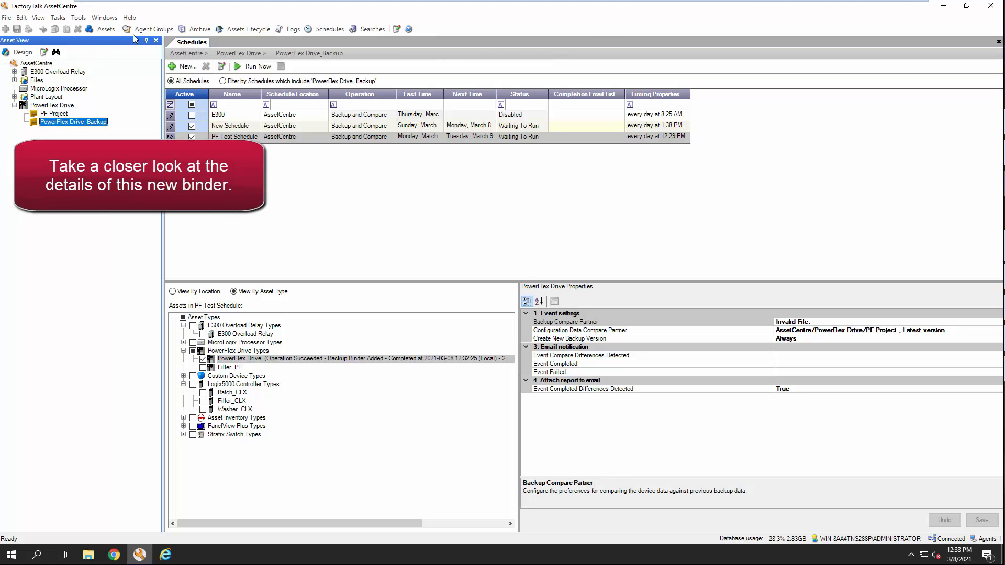
pyautogui.click(186, 30)
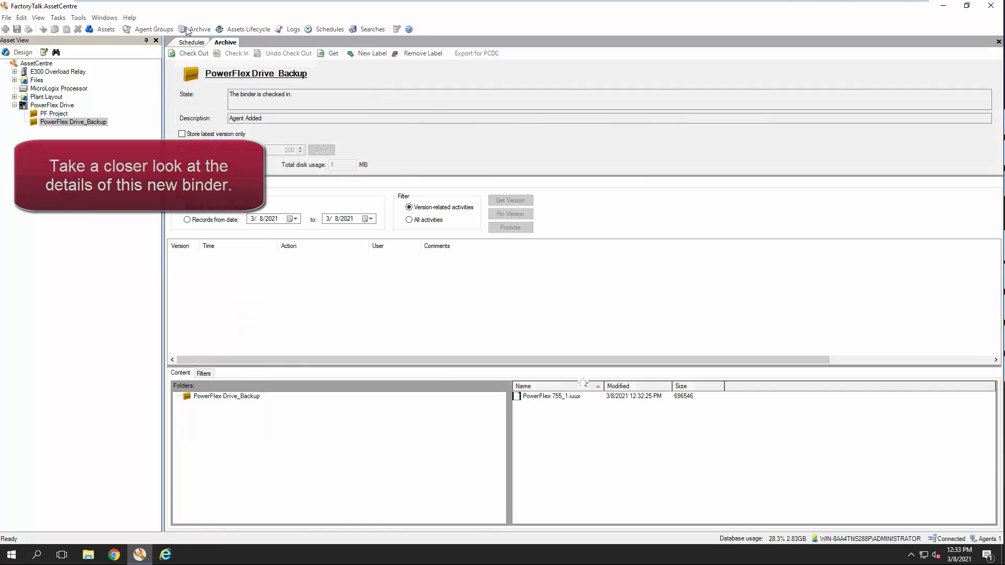
pyautogui.moveTo(421, 245); pyautogui.dragTo(482, 247)
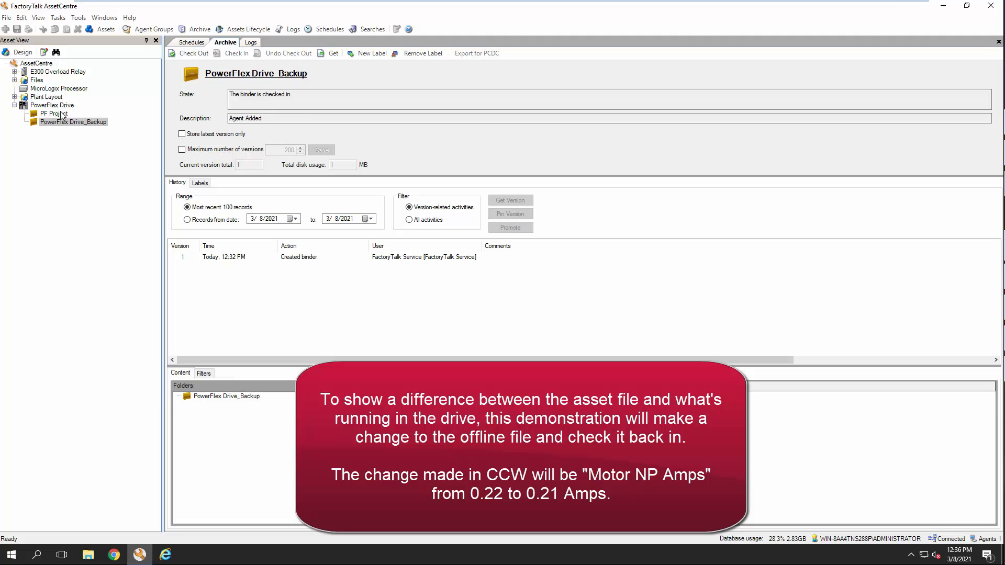
# Check out the PF Project binder with a local copy and open its PowerFlex755 project in Connected Components Workbench
pyautogui.click(57, 114)
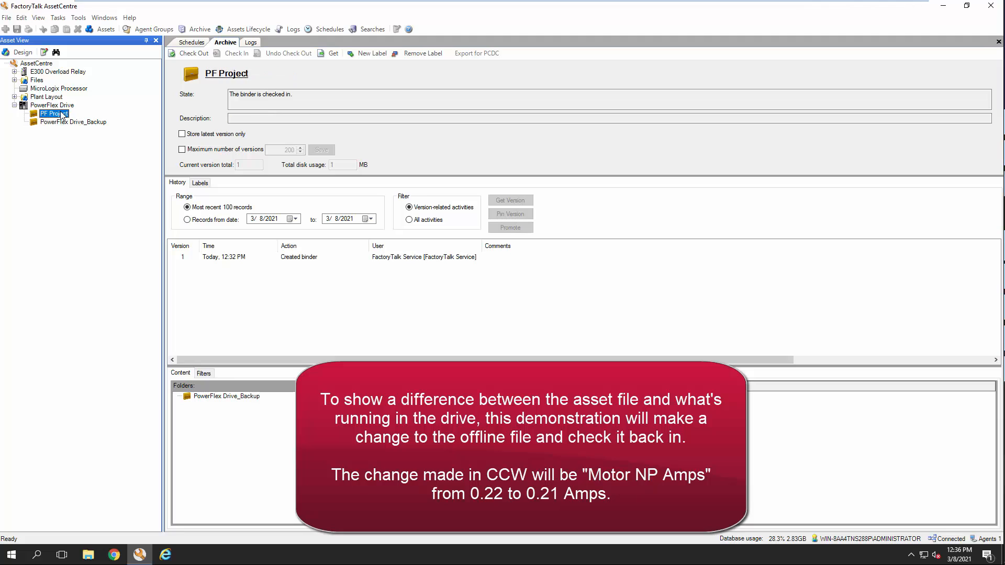
pyautogui.click(194, 54)
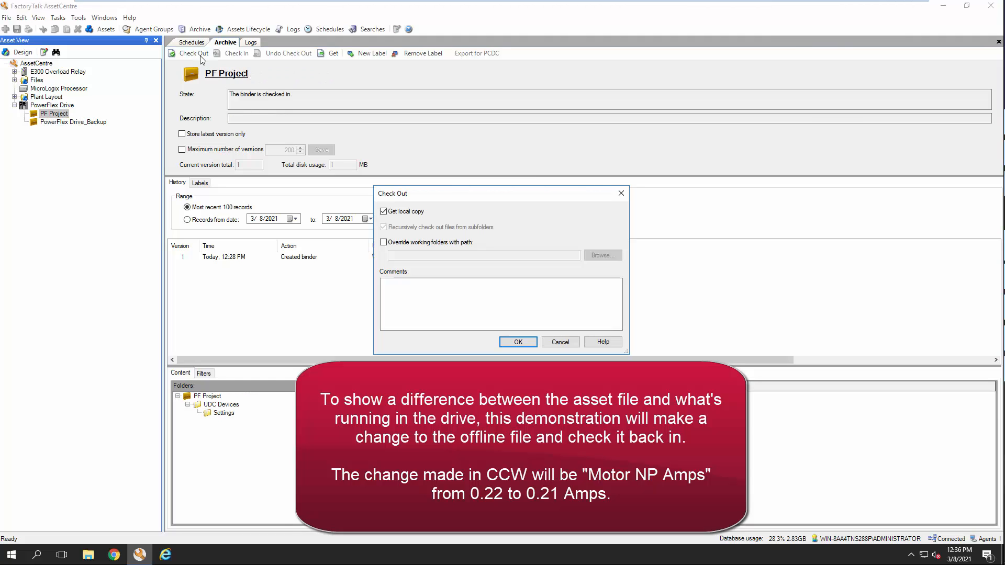
pyautogui.click(518, 342)
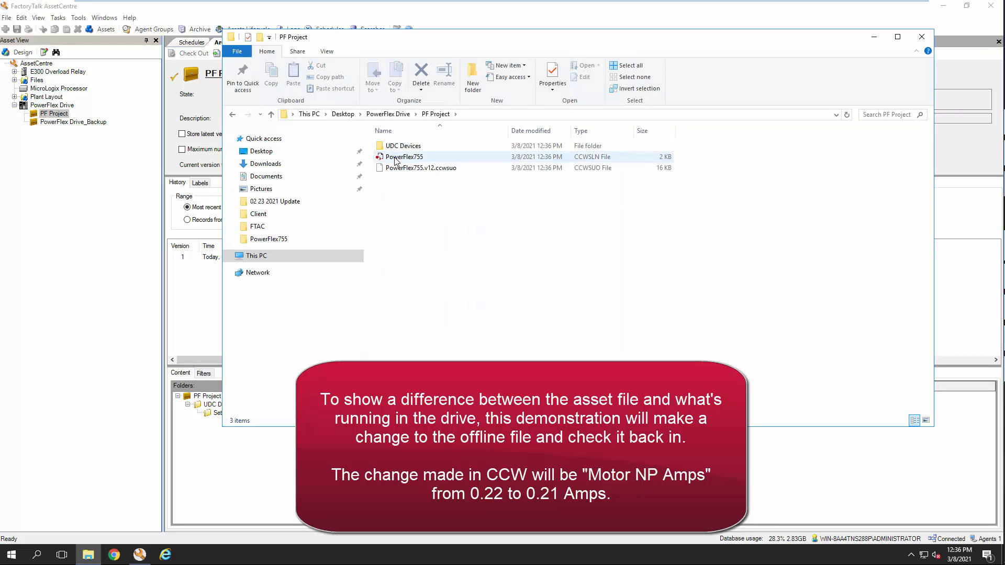
pyautogui.doubleClick(403, 157)
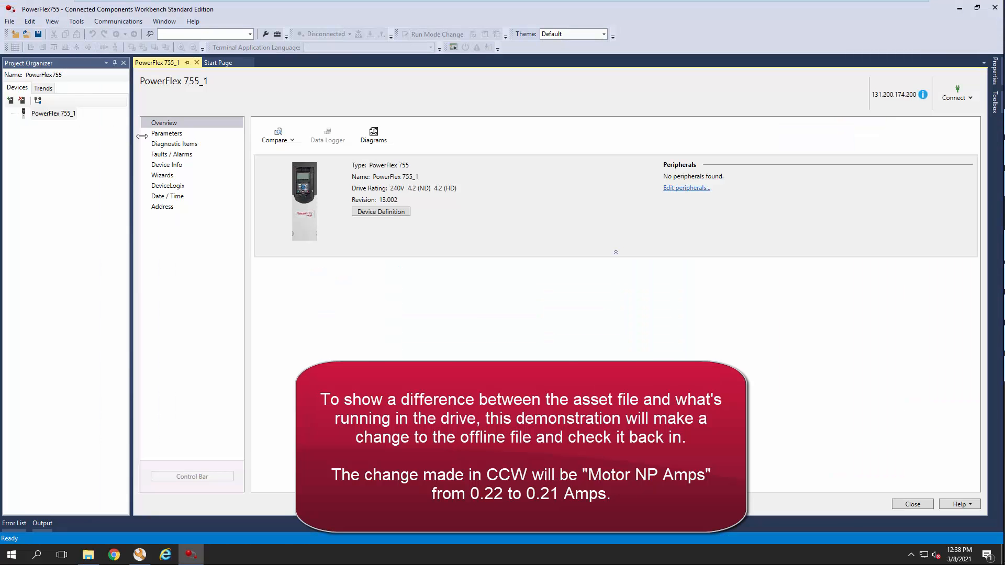
# Filter the drive's parameters to port 0 - PowerFlex 755 and the Motor Data group, and set Motor NP Amps to 0.21
pyautogui.click(166, 133)
pyautogui.click(298, 159)
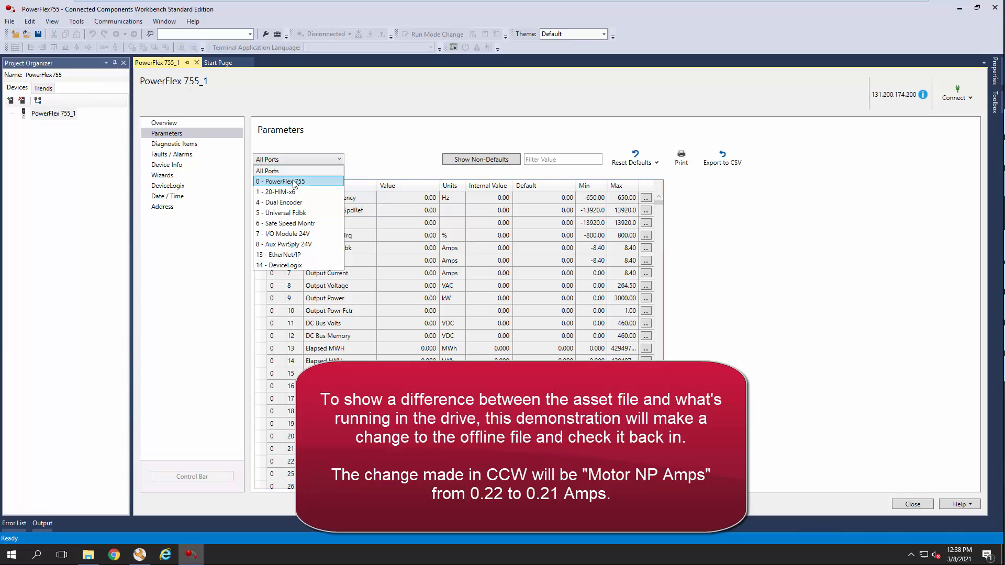
pyautogui.click(294, 182)
pyautogui.click(408, 161)
pyautogui.click(360, 189)
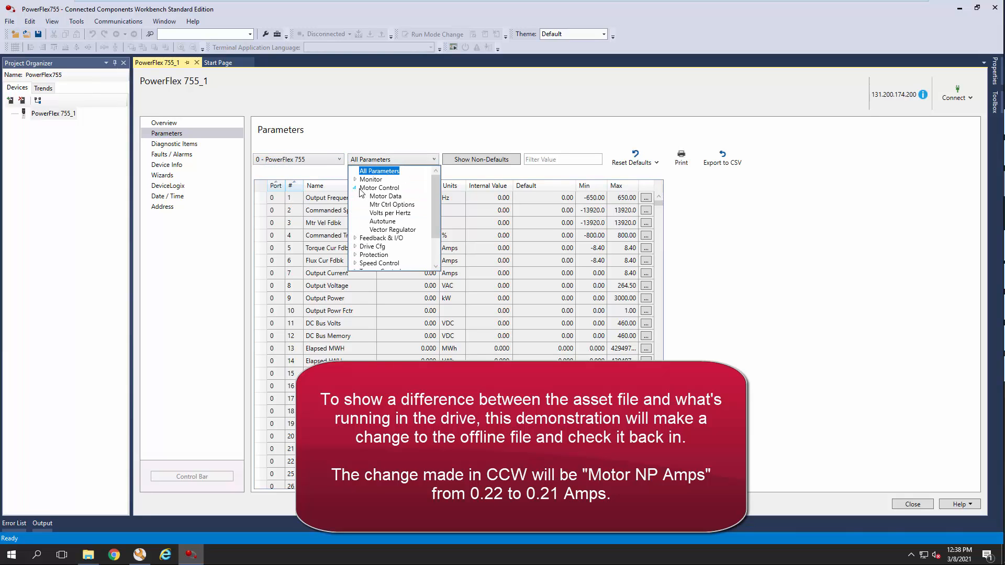
pyautogui.click(385, 195)
pyautogui.click(418, 212)
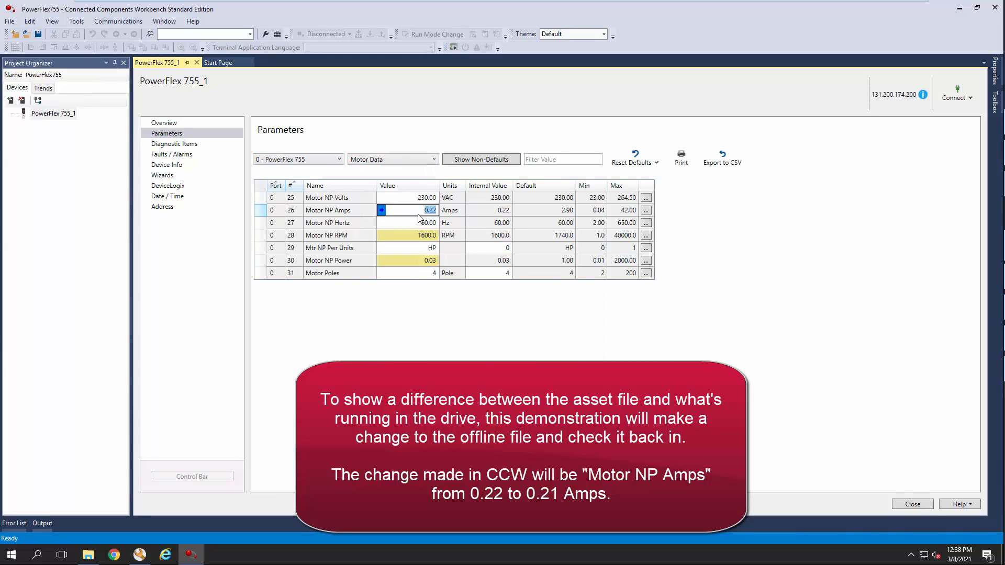
pyautogui.write('0.21')
pyautogui.press('Return')
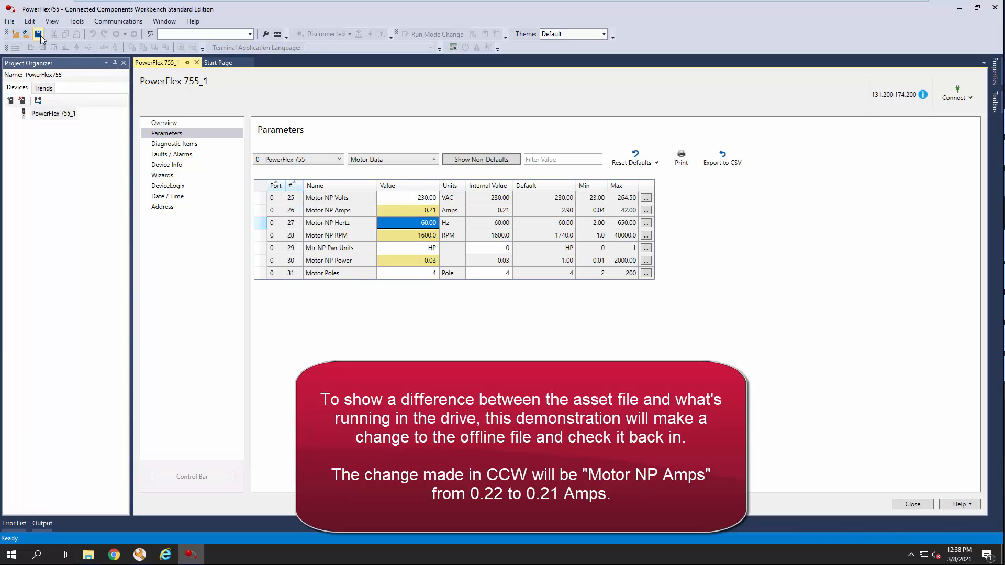
# Save and close the PowerFlex755 project, and check the PF Project binder back in, deleting the local copy
pyautogui.click(38, 34)
pyautogui.click(994, 7)
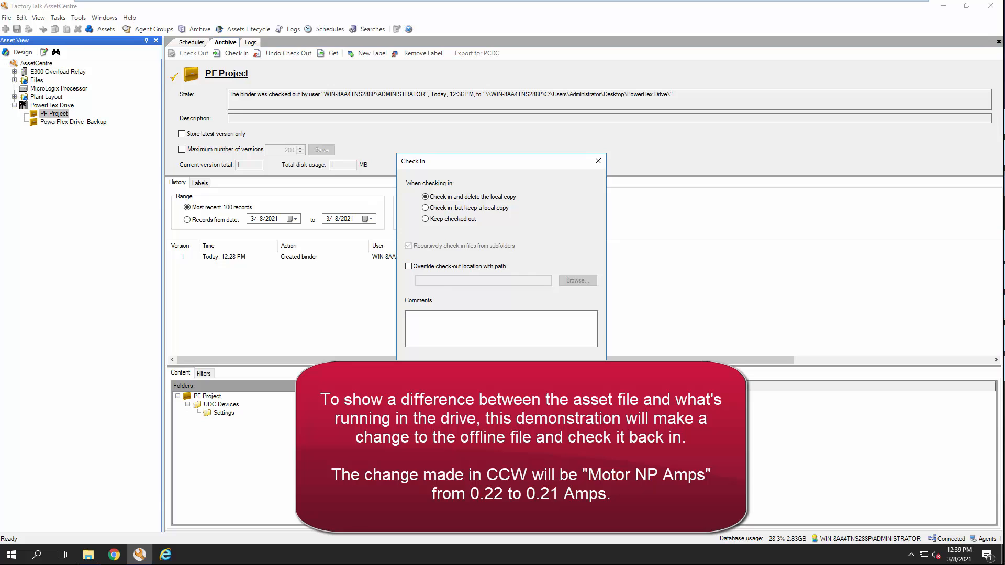
pyautogui.click(502, 372)
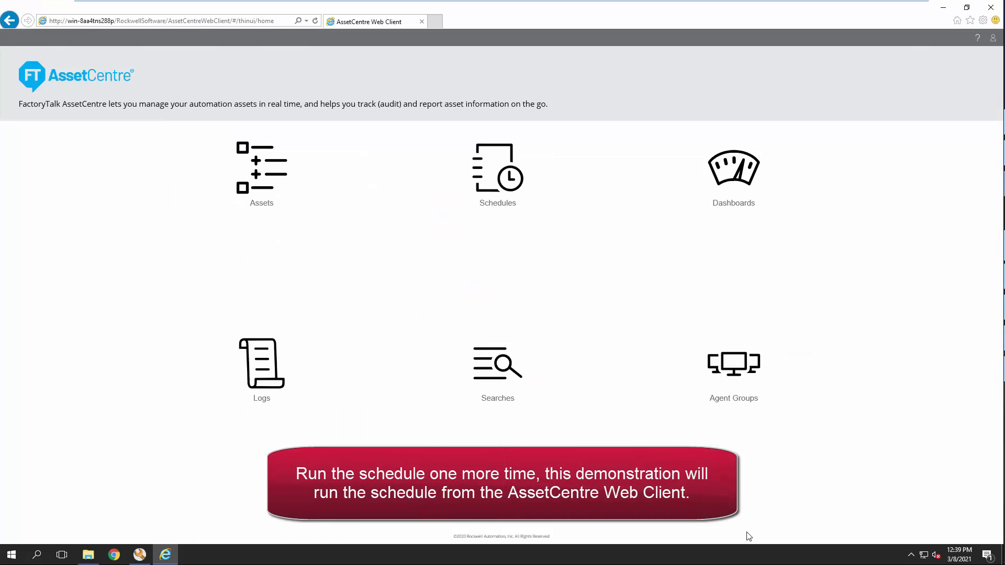
# Switch to the AssetCentre Web Client and run PF Test Schedule from its schedules
pyautogui.click(943, 6)
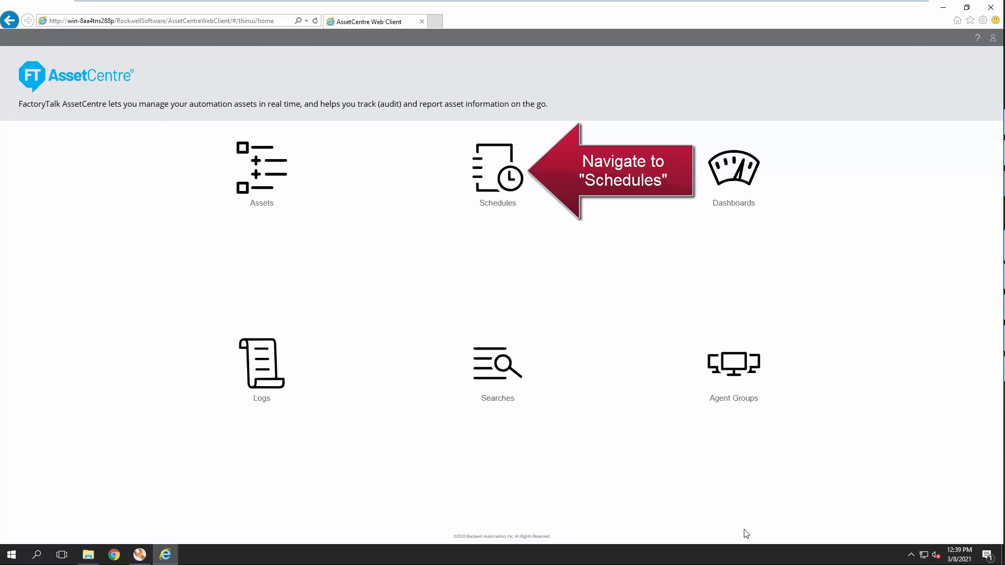
pyautogui.click(509, 178)
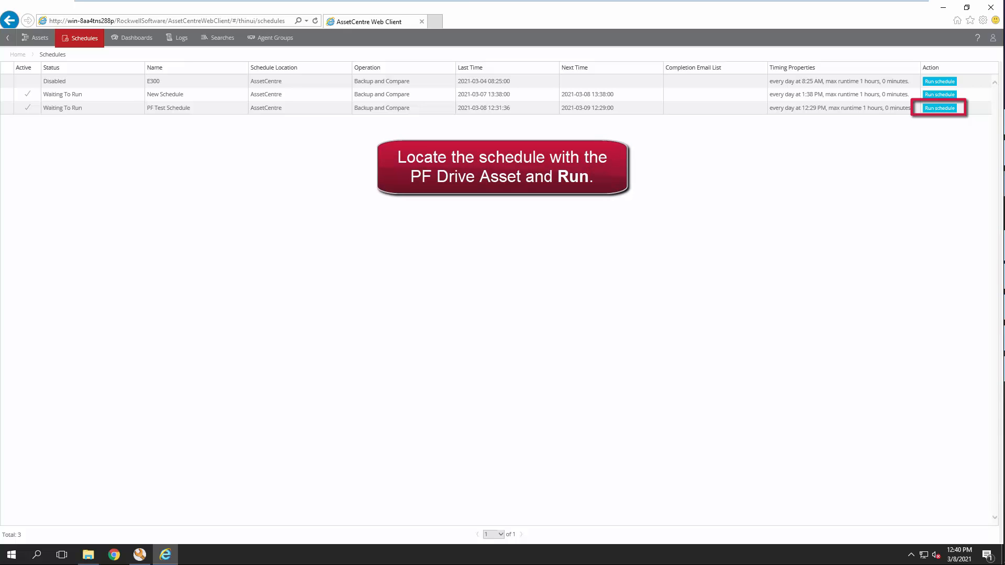
pyautogui.click(947, 109)
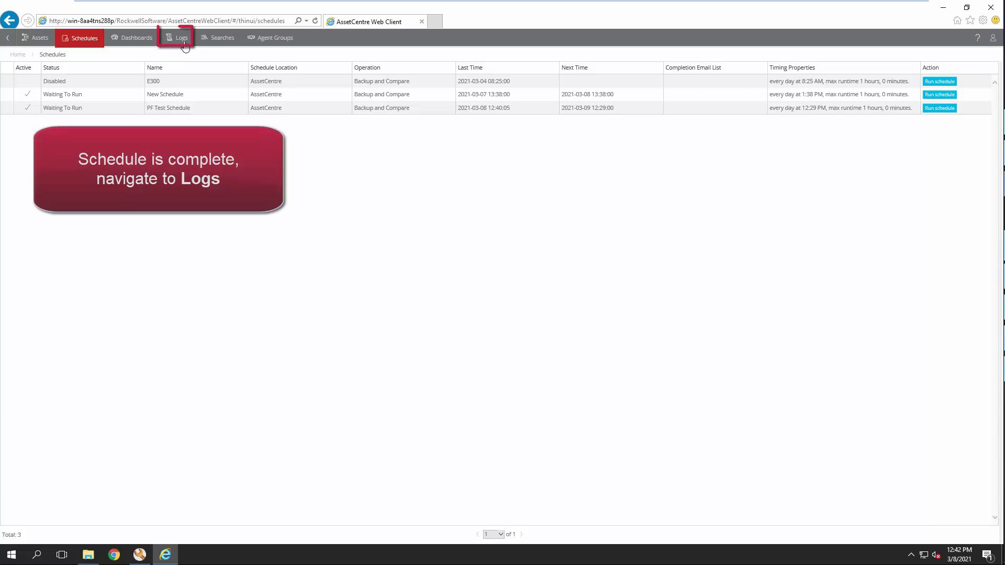
# Open the comparison report attached to the schedule's configuration data log entry and examine its differences through page 2
pyautogui.click(181, 38)
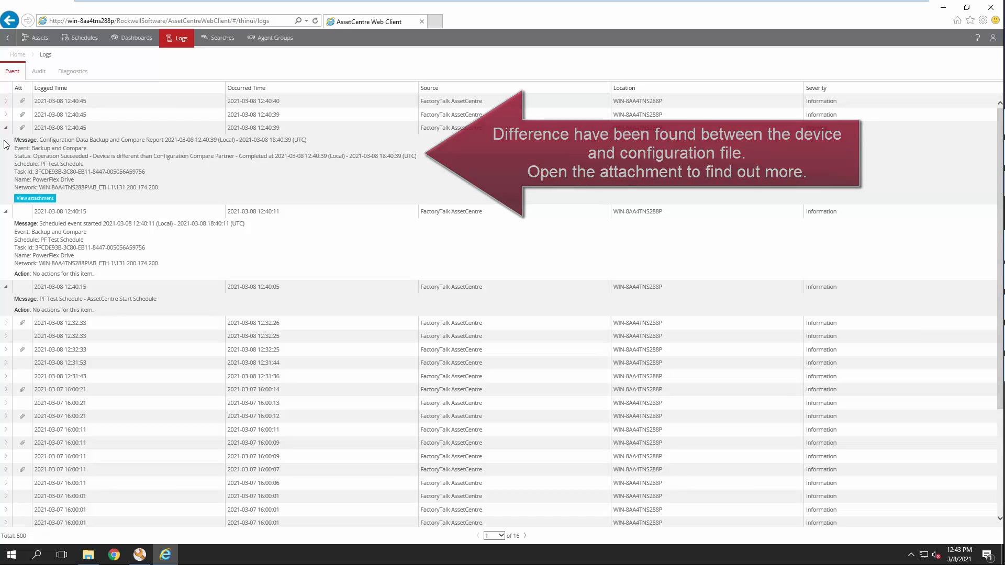
pyautogui.click(28, 201)
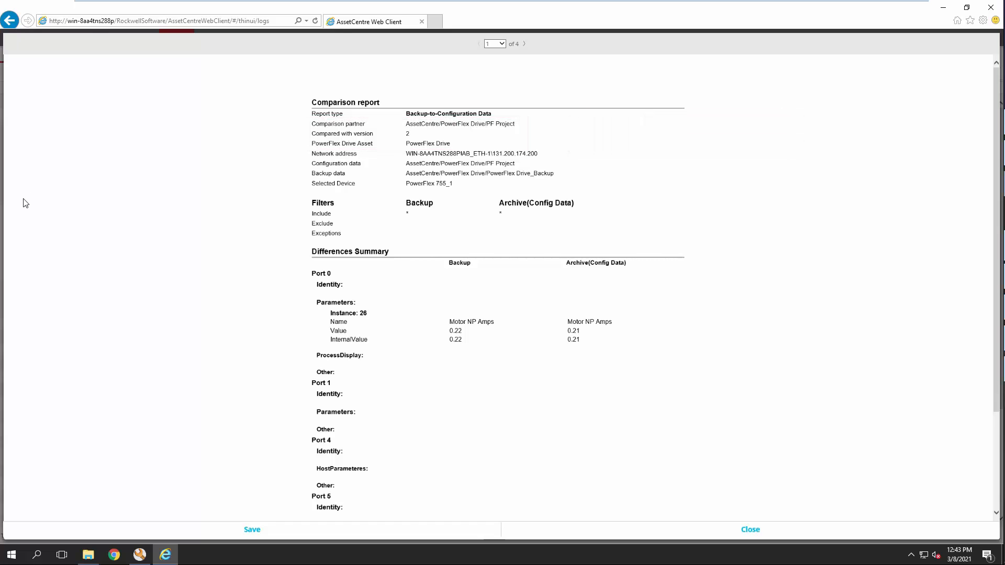
pyautogui.scroll(-3, 23, 203)
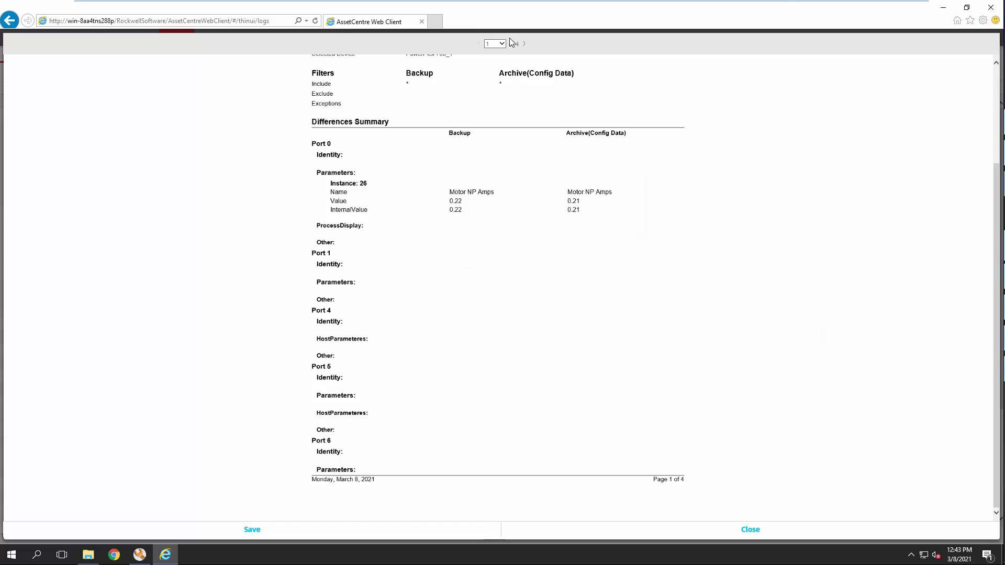
pyautogui.click(525, 44)
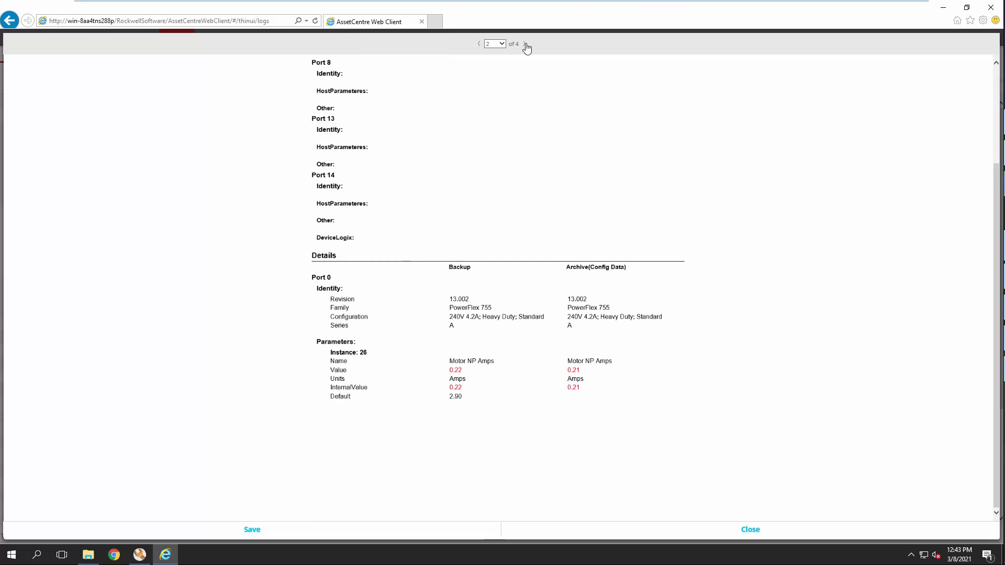